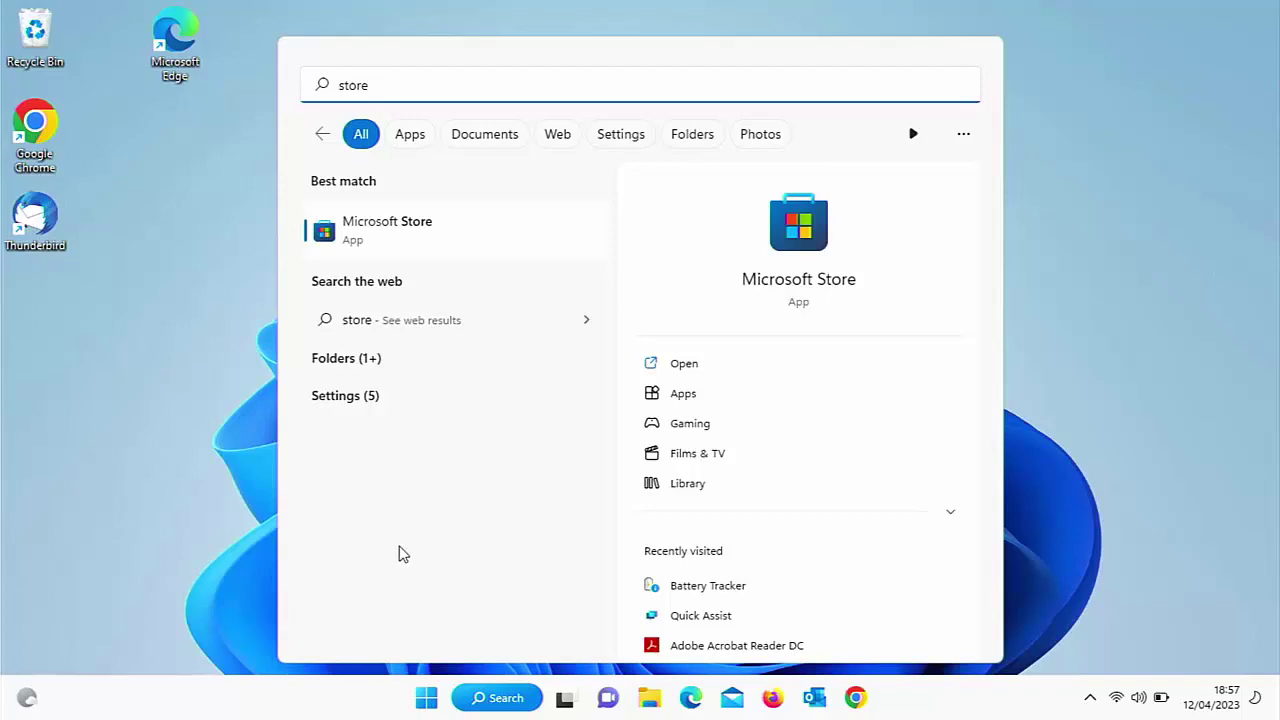
# - Open the Microsoft Store, search for "battery tracker" and install the Battery Tracker app
pyautogui.click(345, 228)
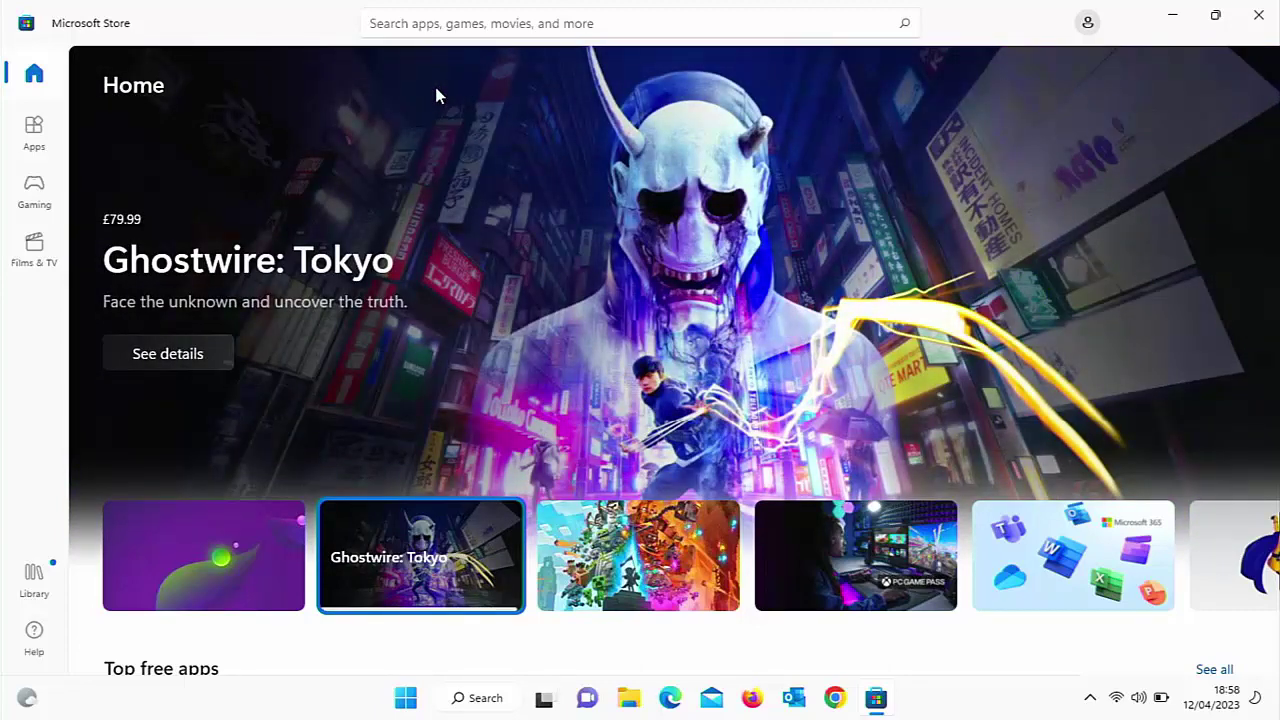
pyautogui.click(508, 22)
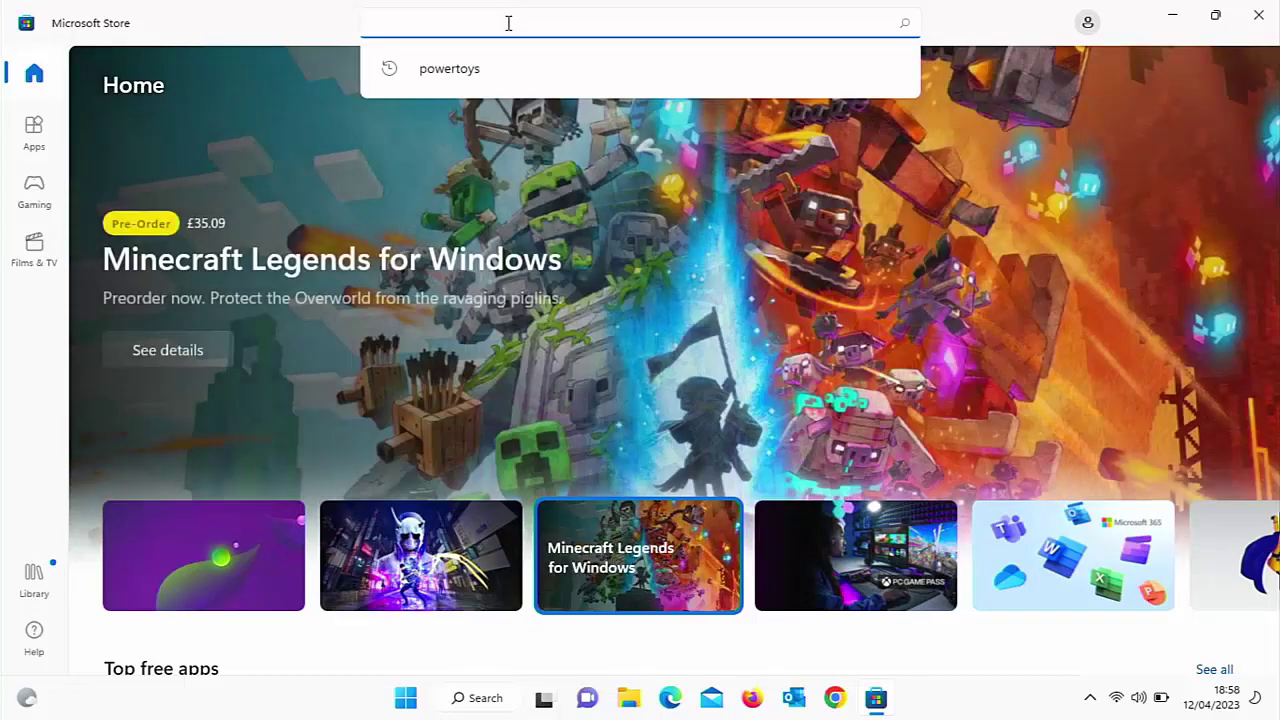
pyautogui.write('battery tracker')
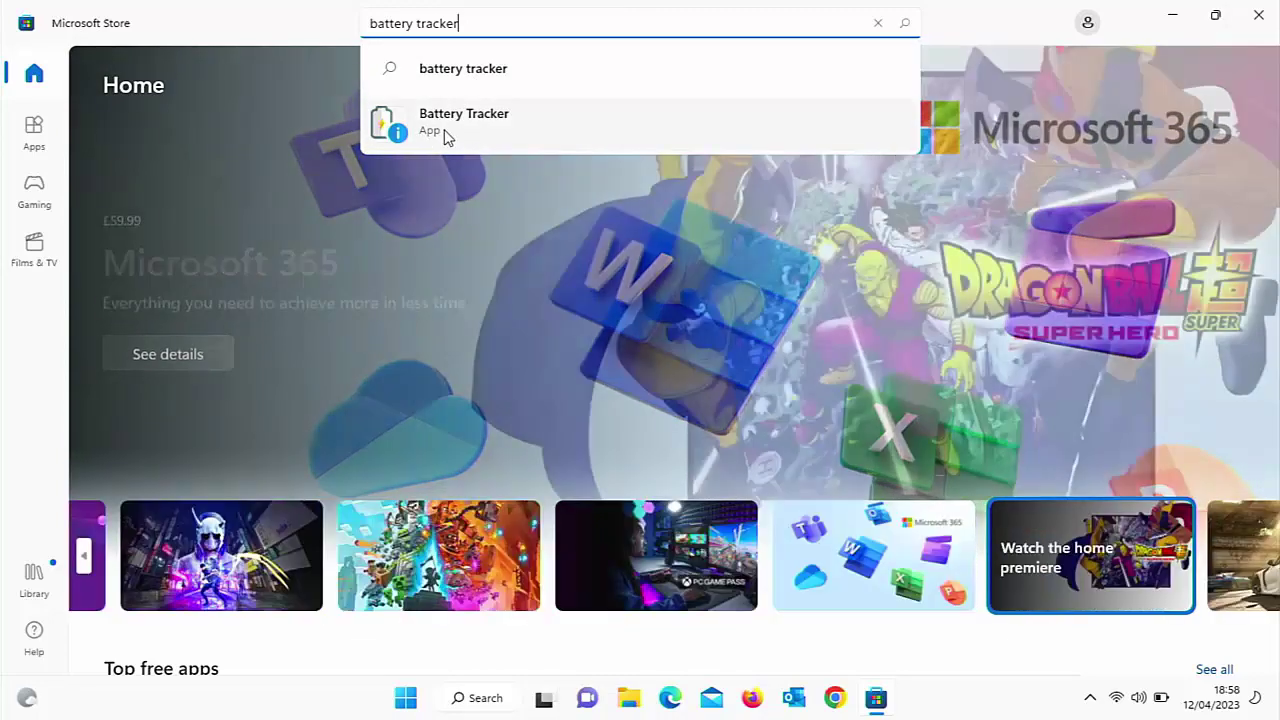
pyautogui.click(446, 137)
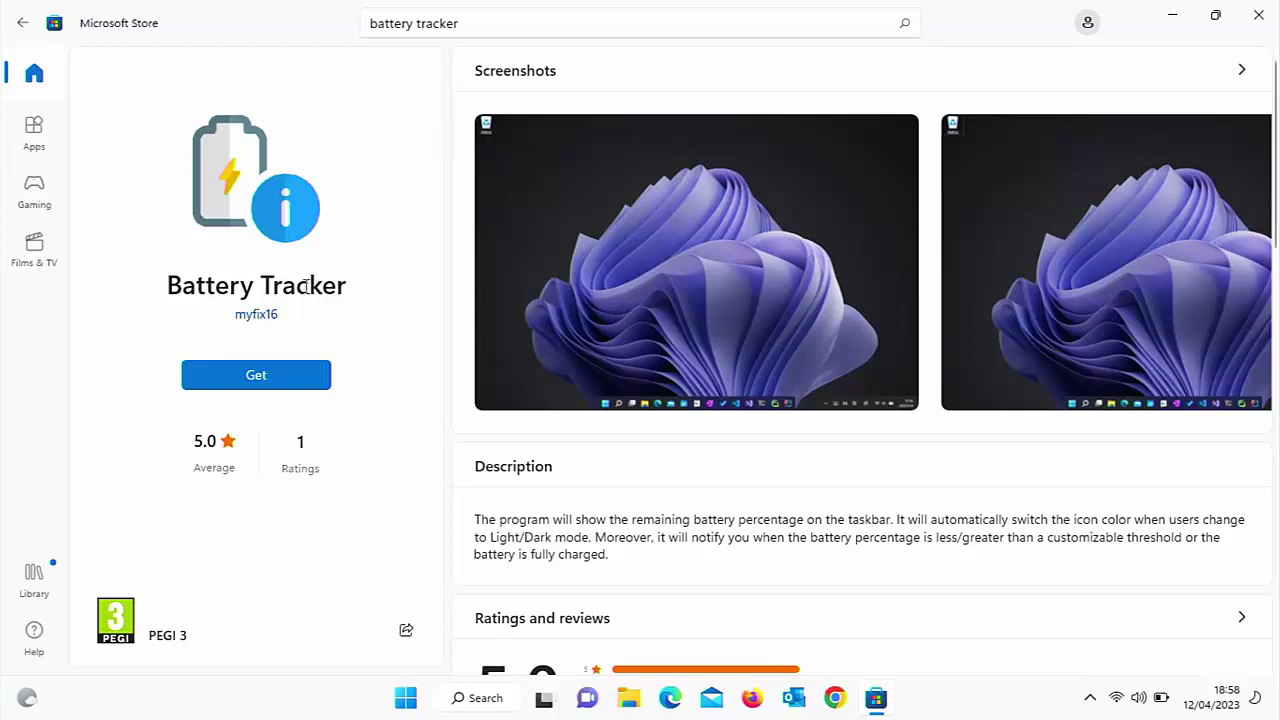
pyautogui.click(254, 370)
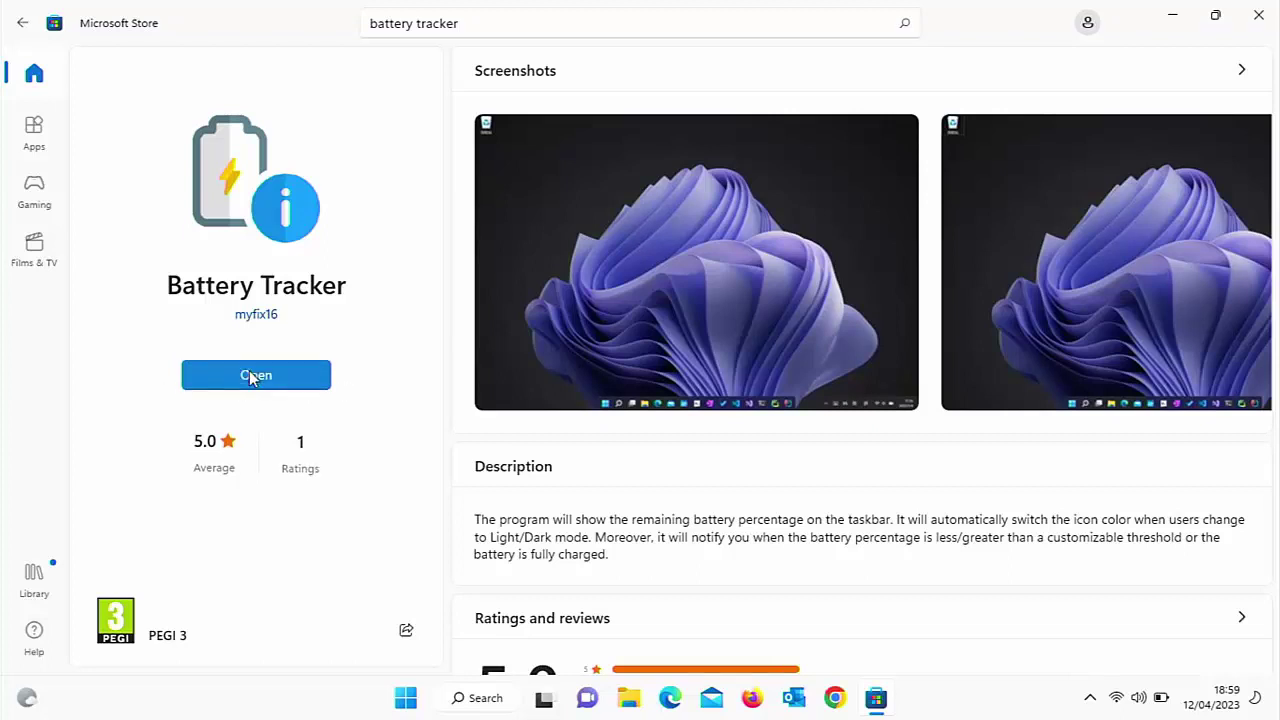
# - Launch the installed Battery Tracker app and reveal the hidden icons of the taskbar corner
pyautogui.click(249, 372)
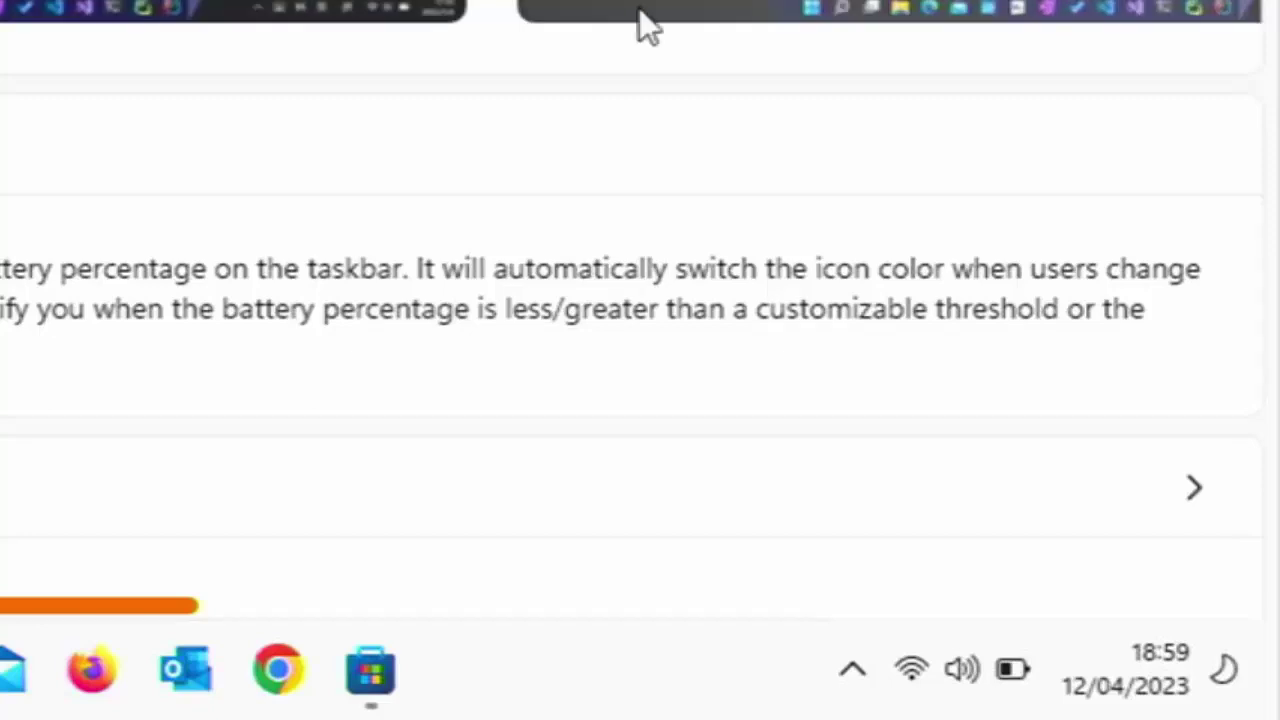
pyautogui.click(854, 672)
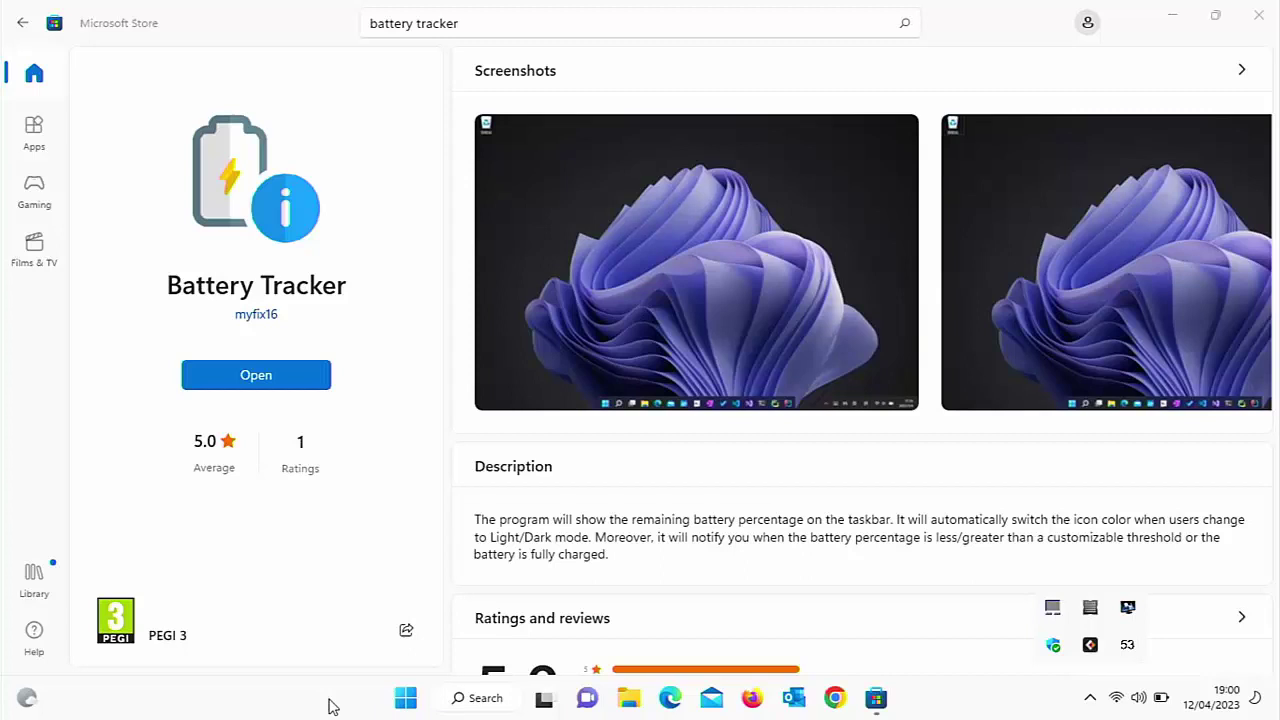
# - Turn on the BatteryTracker icon for the taskbar corner in the taskbar settings, and close the Settings and Microsoft Store windows
pyautogui.rightClick(333, 706)
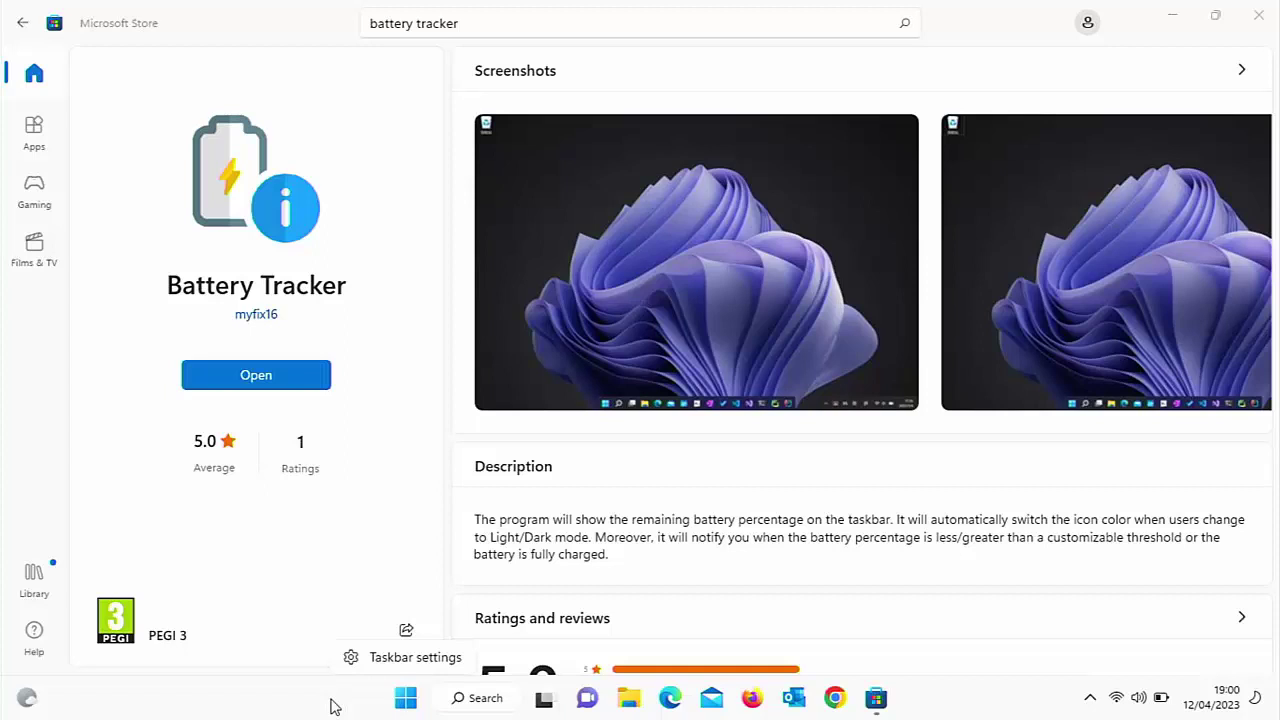
pyautogui.click(391, 659)
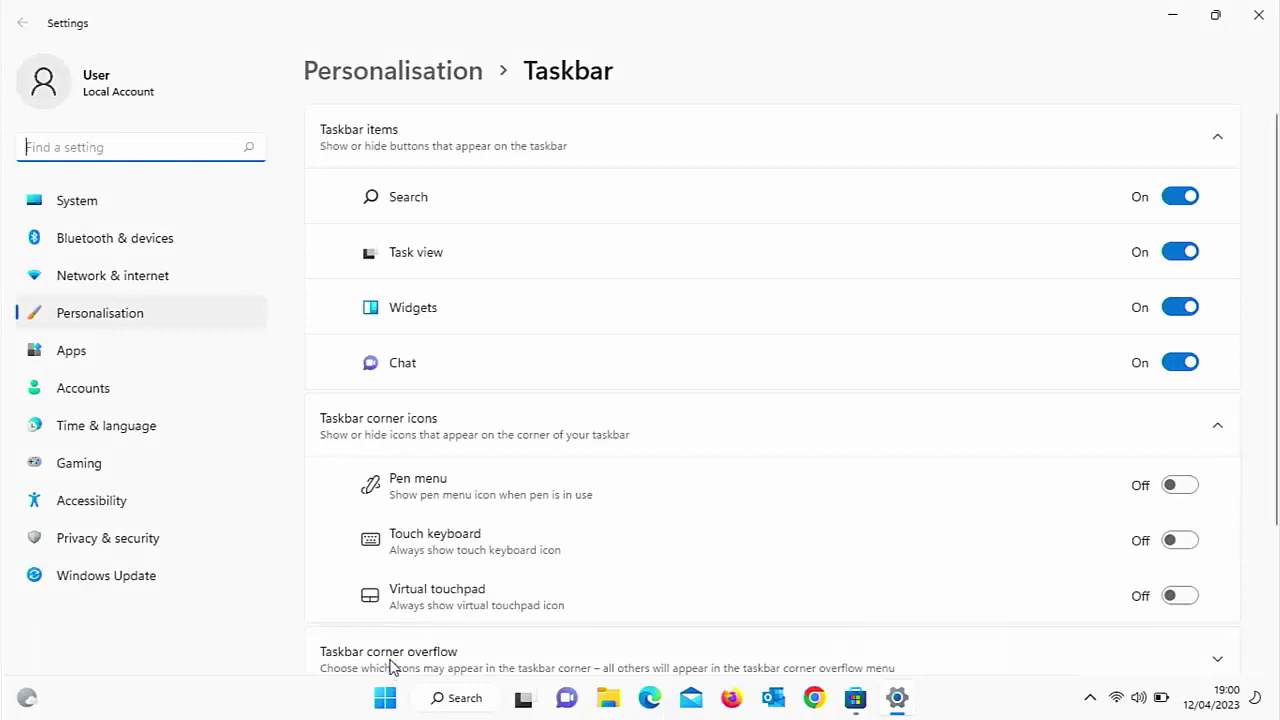
pyautogui.scroll(-2, 697, 550)
pyautogui.scroll(-1, 697, 550)
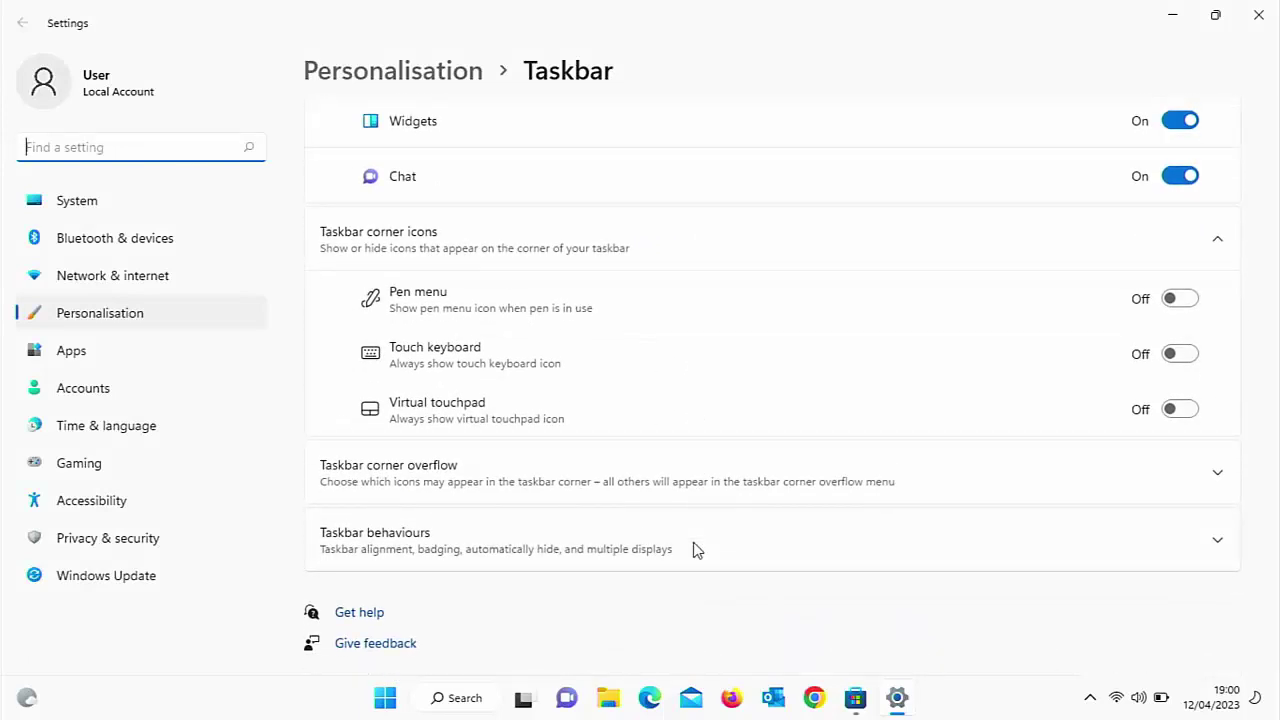
pyautogui.click(475, 465)
pyautogui.scroll(-5, 526, 478)
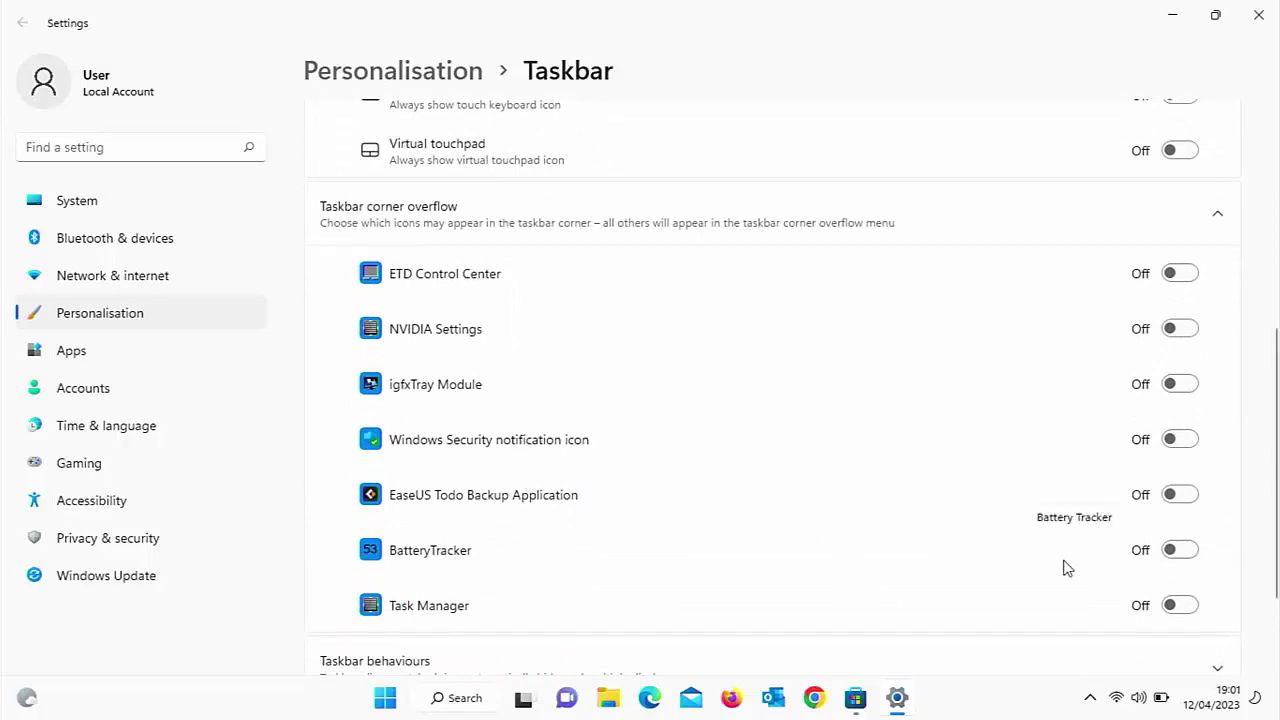
pyautogui.click(1189, 560)
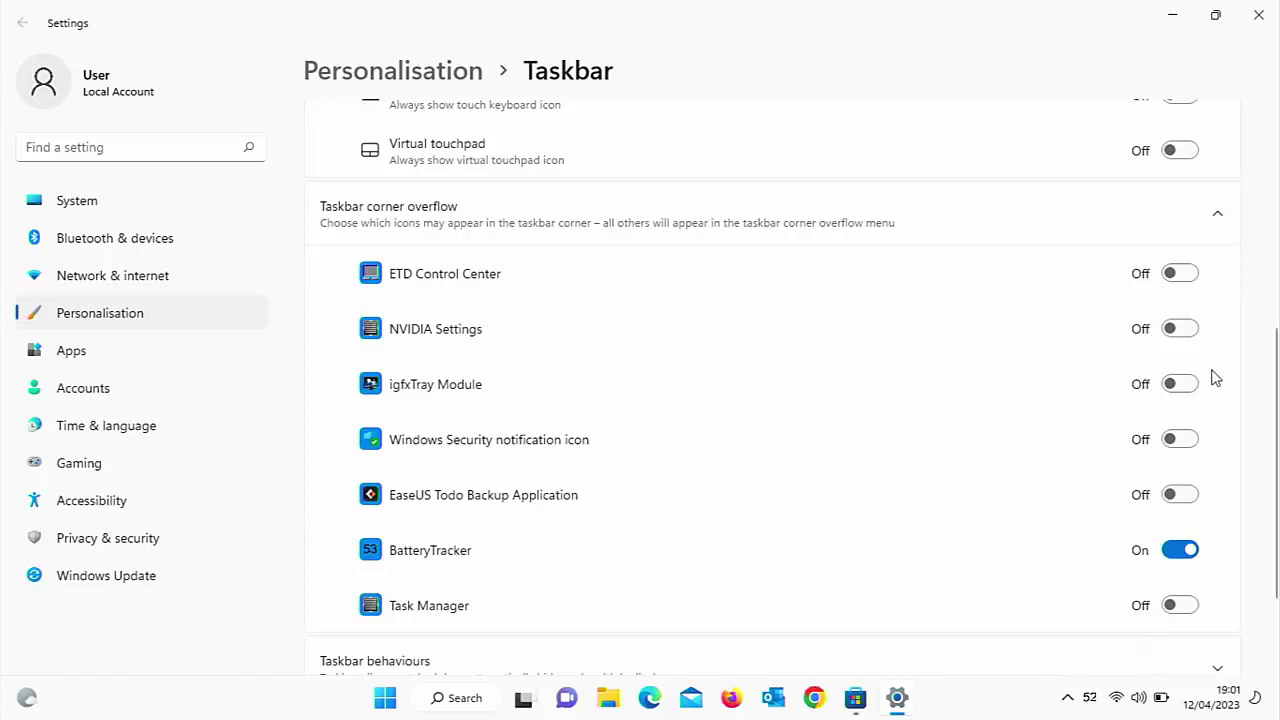
pyautogui.click(1258, 14)
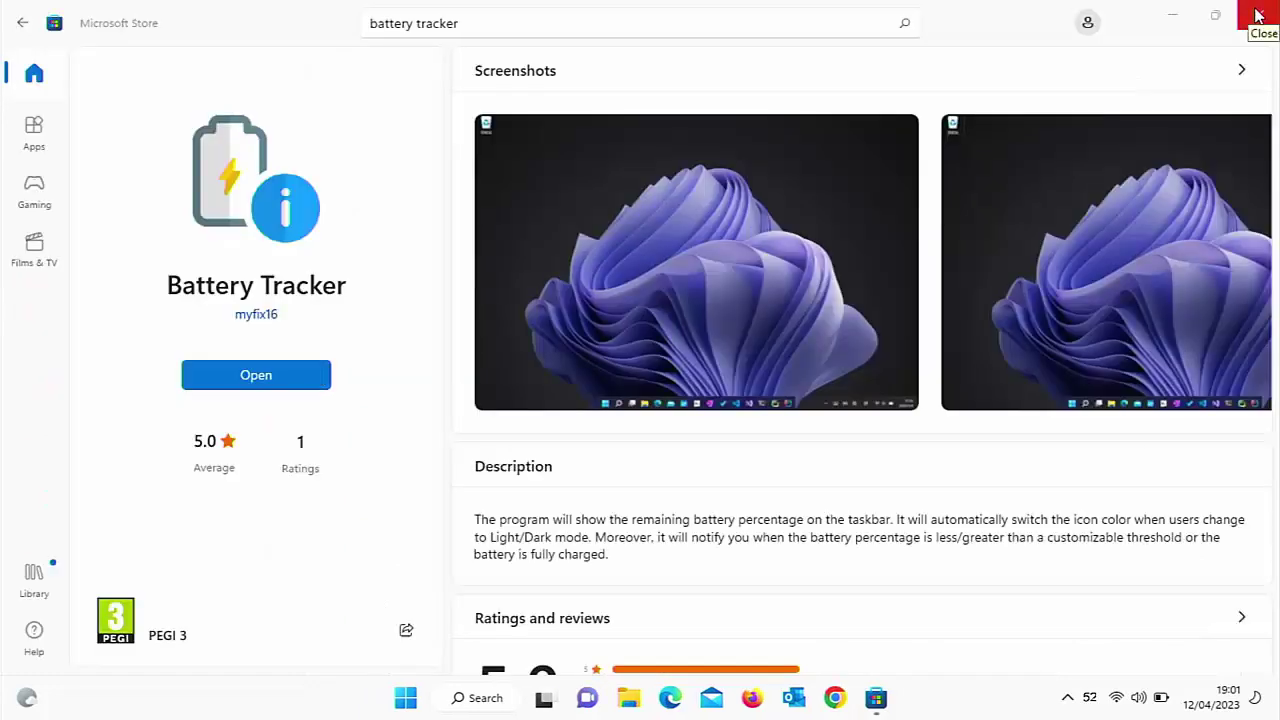
pyautogui.click(1258, 14)
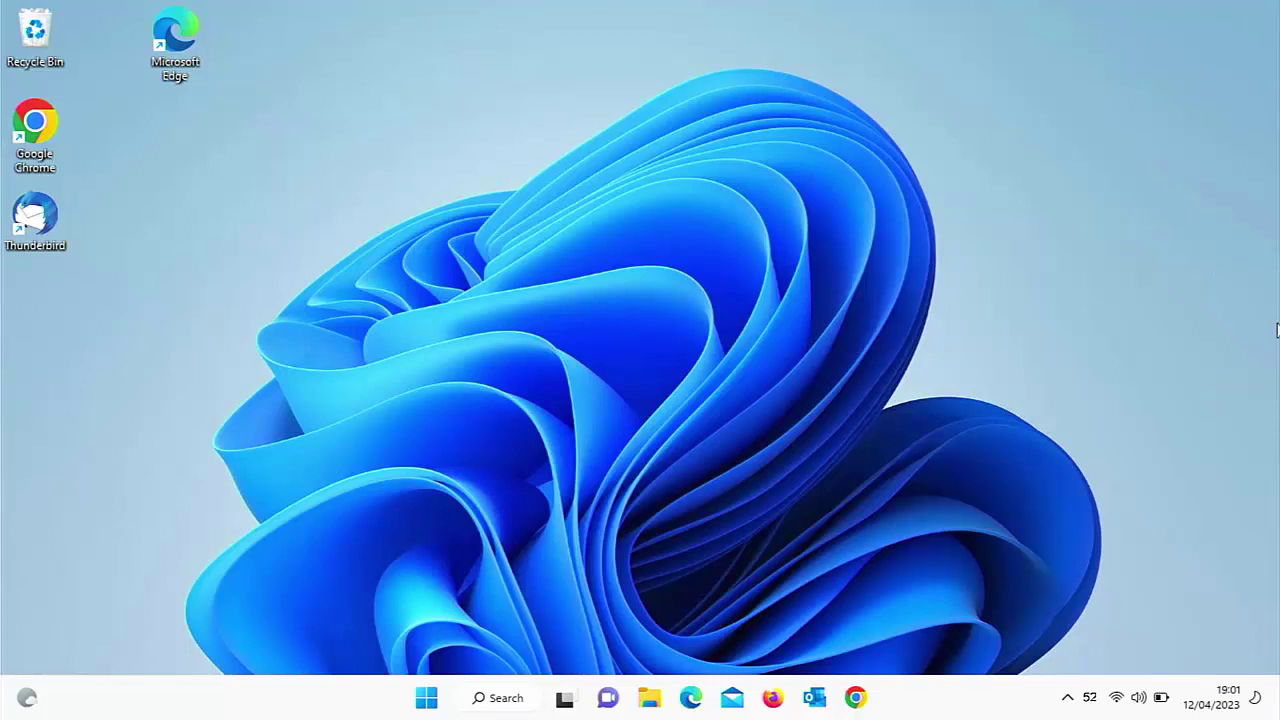
# - In Battery Tracker's settings, set the low power notification threshold to 50% and the sufficient power threshold to 80%
pyautogui.rightClick(1090, 698)
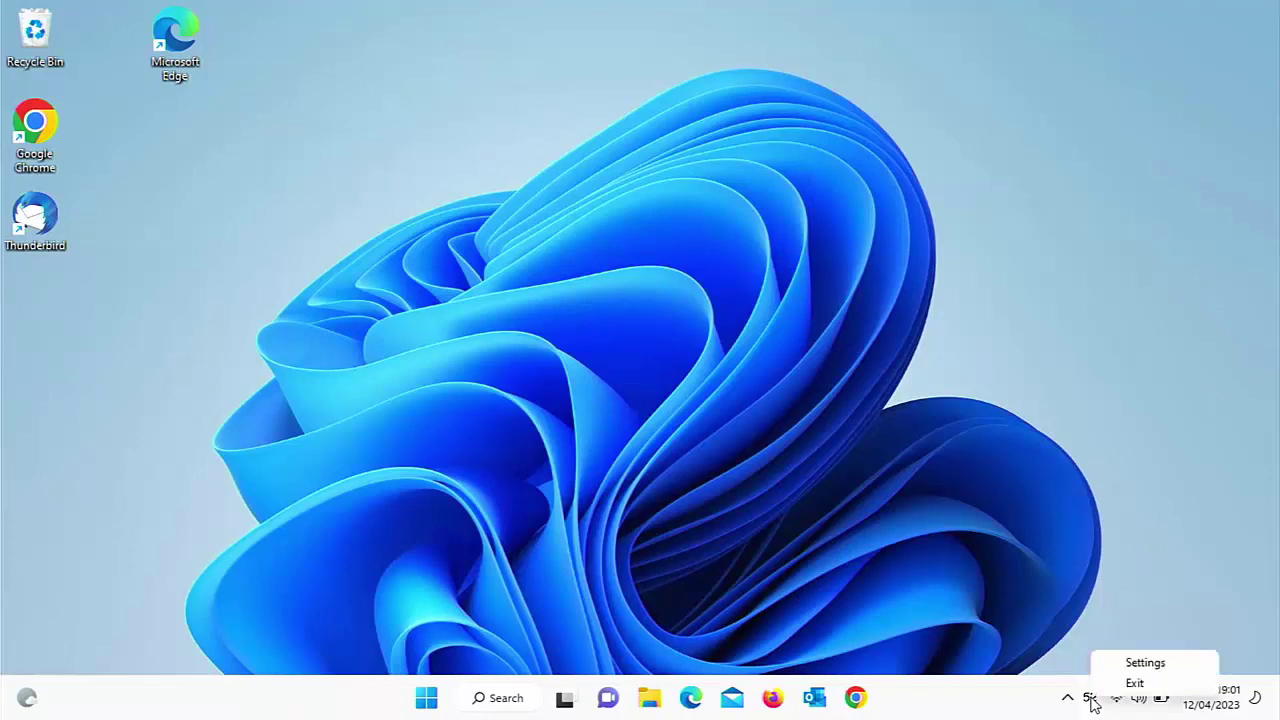
pyautogui.click(1150, 663)
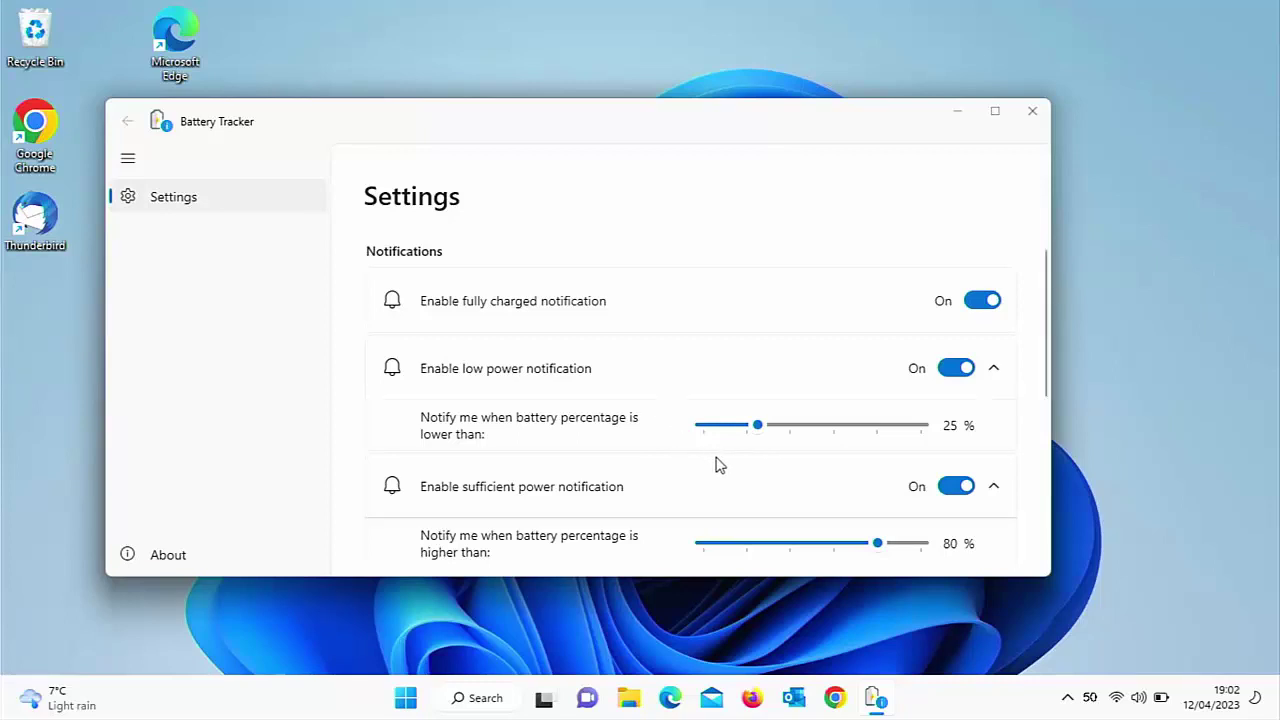
pyautogui.moveTo(760, 428); pyautogui.dragTo(717, 430)
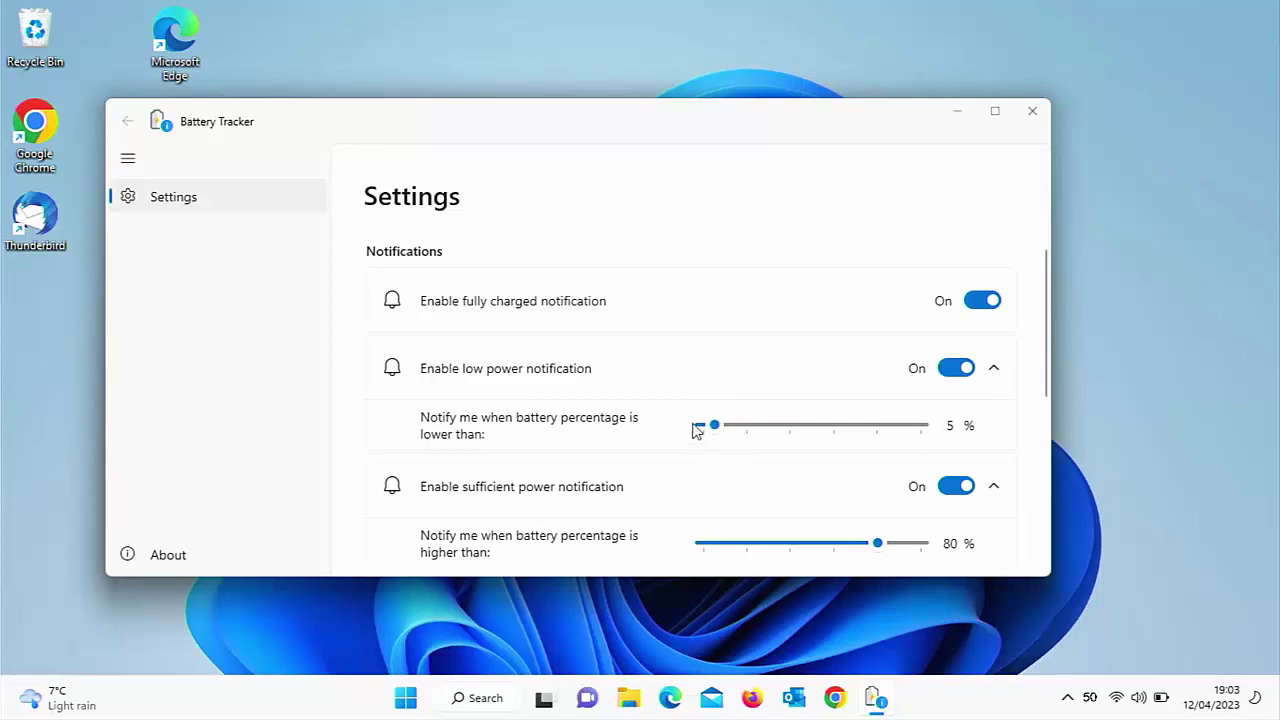
pyautogui.moveTo(717, 435)
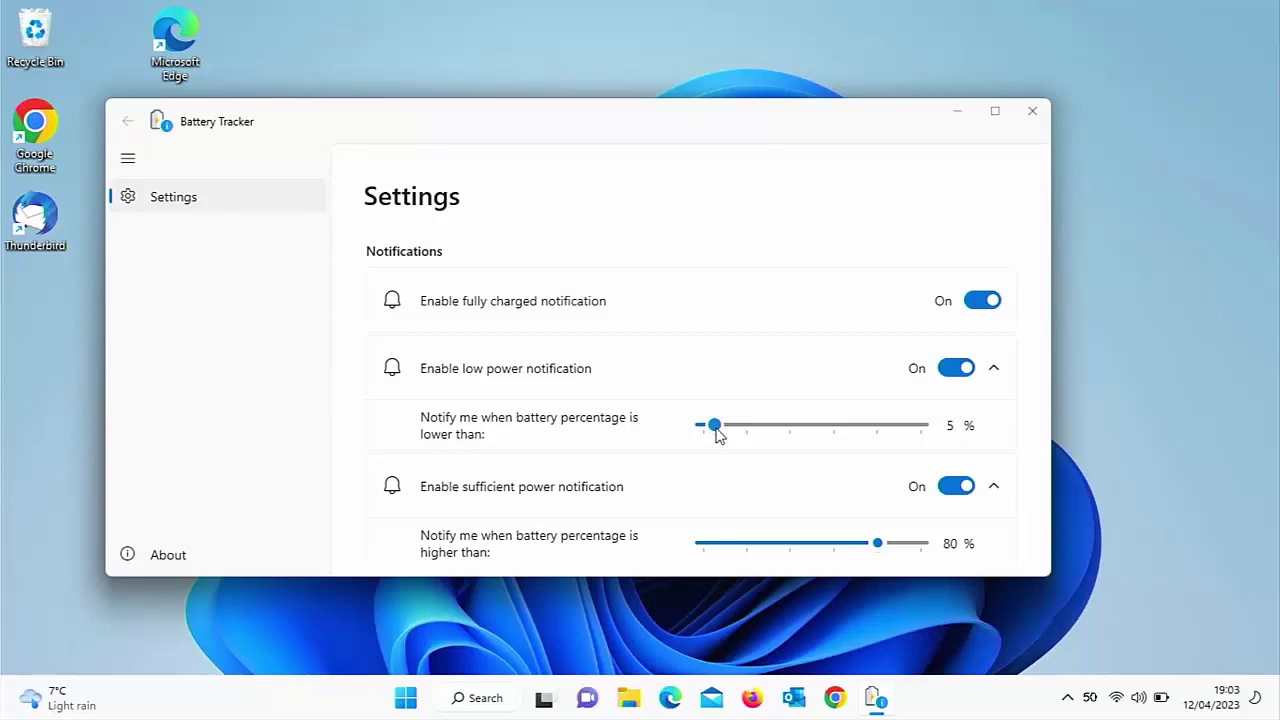
pyautogui.moveTo(716, 433); pyautogui.dragTo(752, 446)
pyautogui.moveTo(748, 432); pyautogui.dragTo(794, 440)
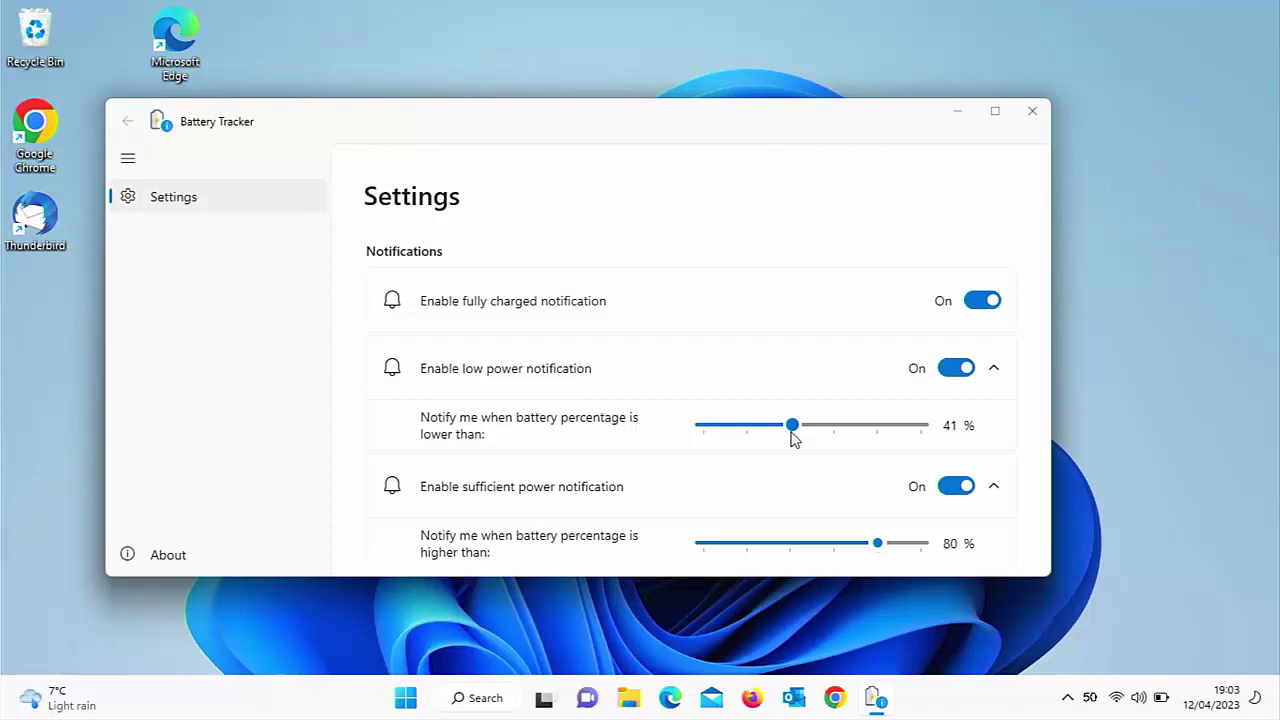
pyautogui.moveTo(792, 433)
pyautogui.mouseDown()
pyautogui.moveTo(836, 437)
pyautogui.moveTo(813, 444)
pyautogui.mouseUp()
pyautogui.scroll(-2, 812, 445)
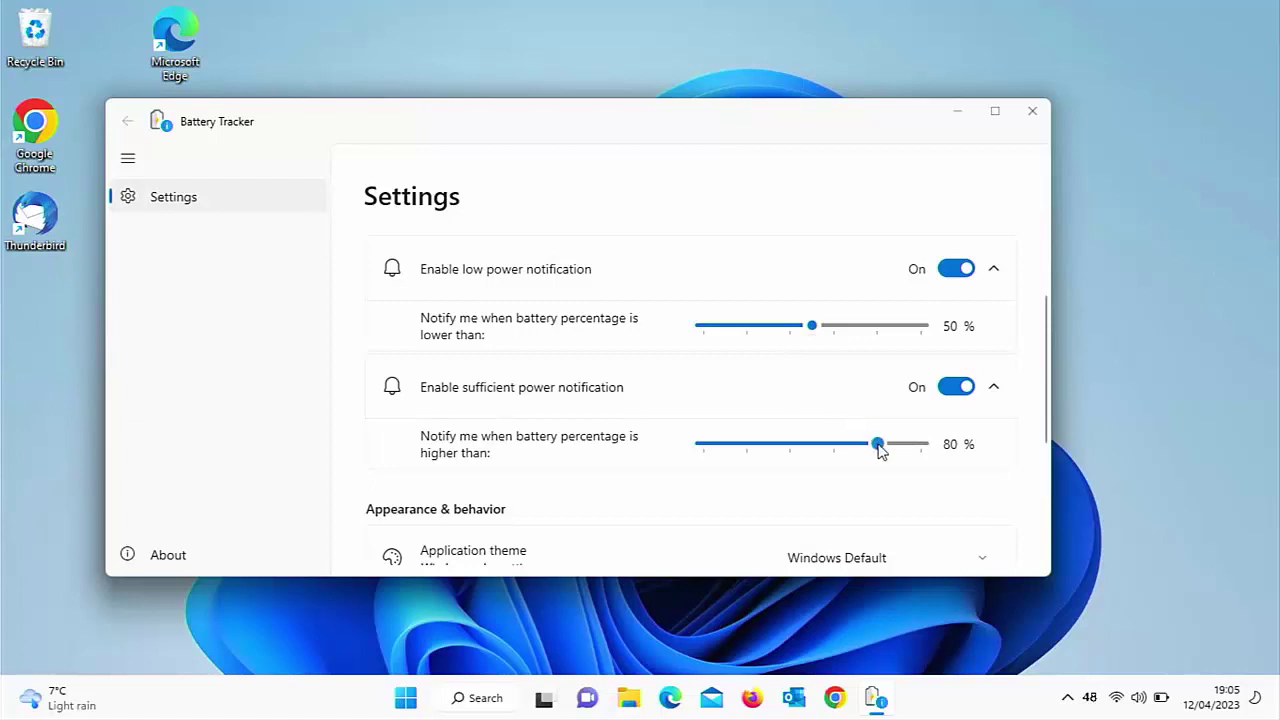
pyautogui.moveTo(884, 452)
pyautogui.mouseDown()
pyautogui.moveTo(808, 450)
pyautogui.moveTo(906, 450)
pyautogui.moveTo(886, 452)
pyautogui.mouseUp()
# - Try the Dark and Light application themes and return the theme to Windows Default
pyautogui.scroll(-3, 887, 450)
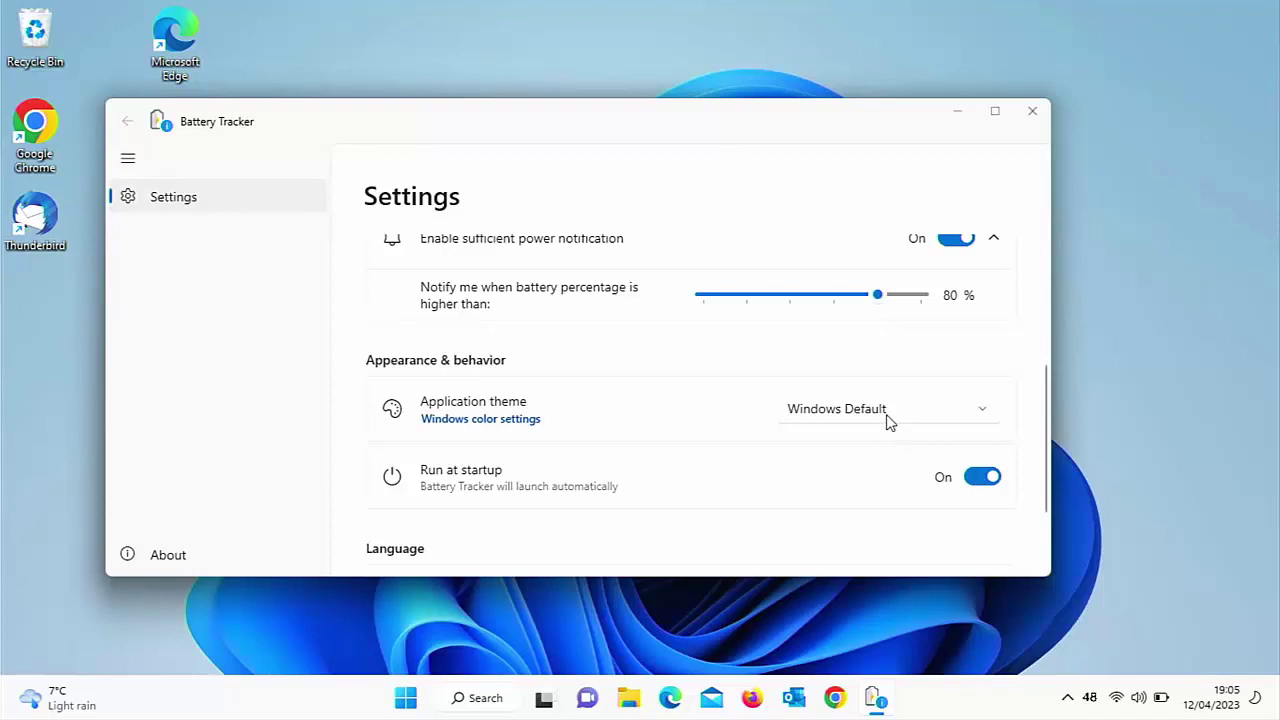
pyautogui.click(888, 422)
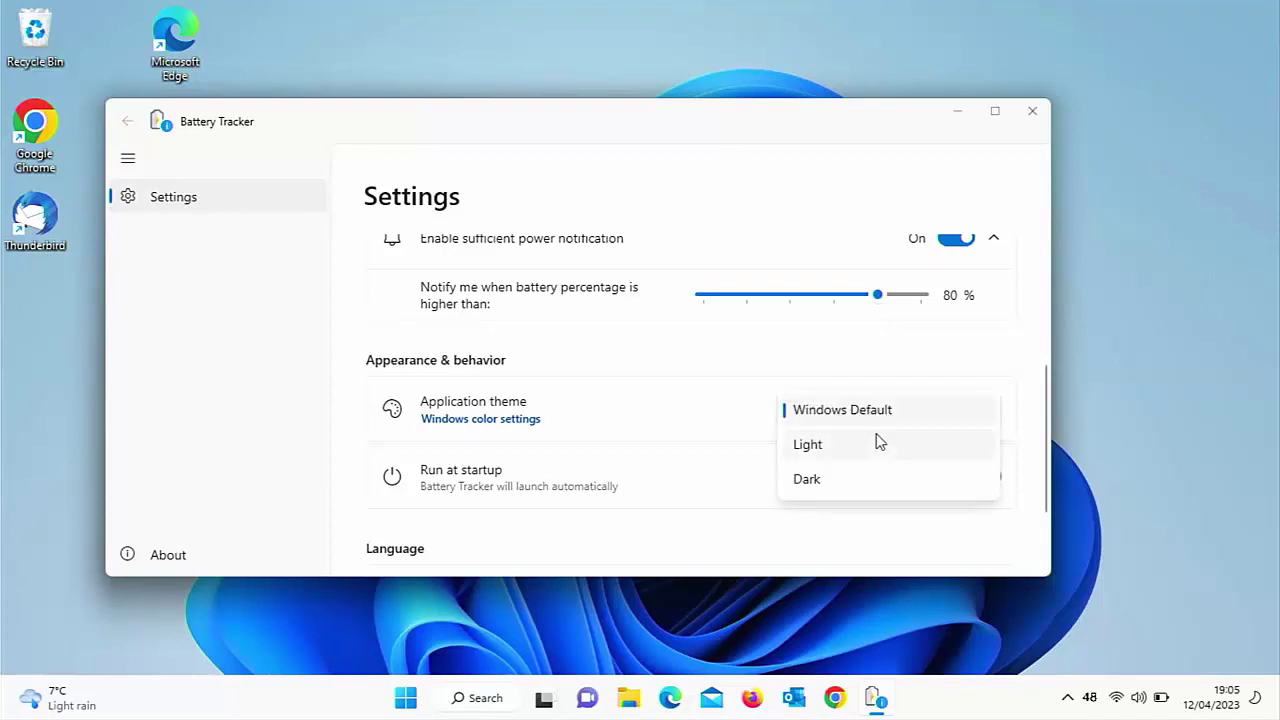
pyautogui.click(857, 482)
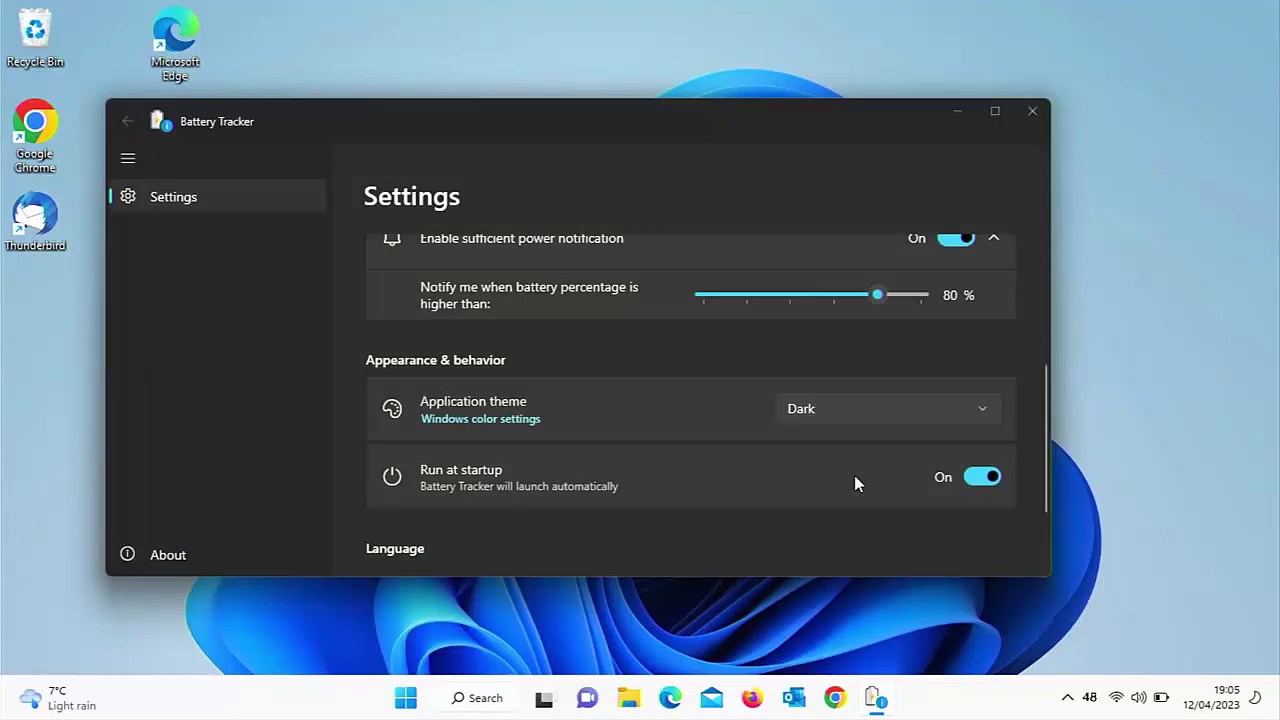
pyautogui.click(848, 420)
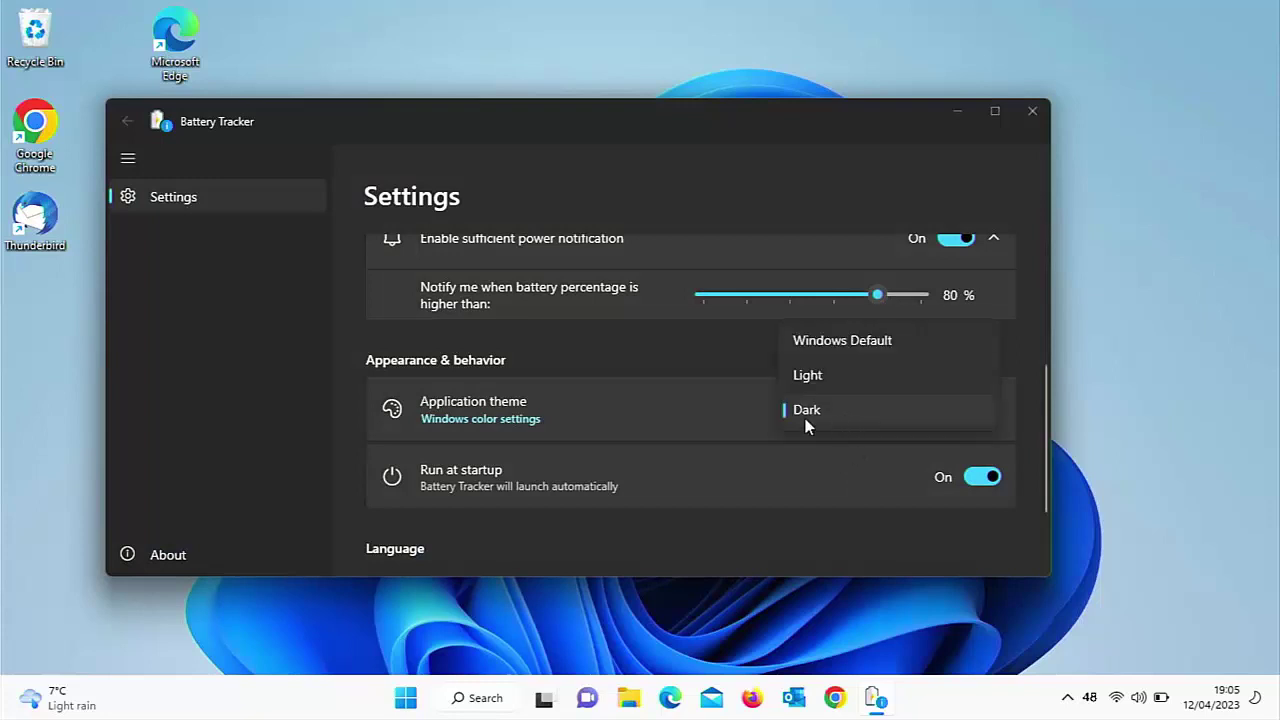
pyautogui.click(806, 376)
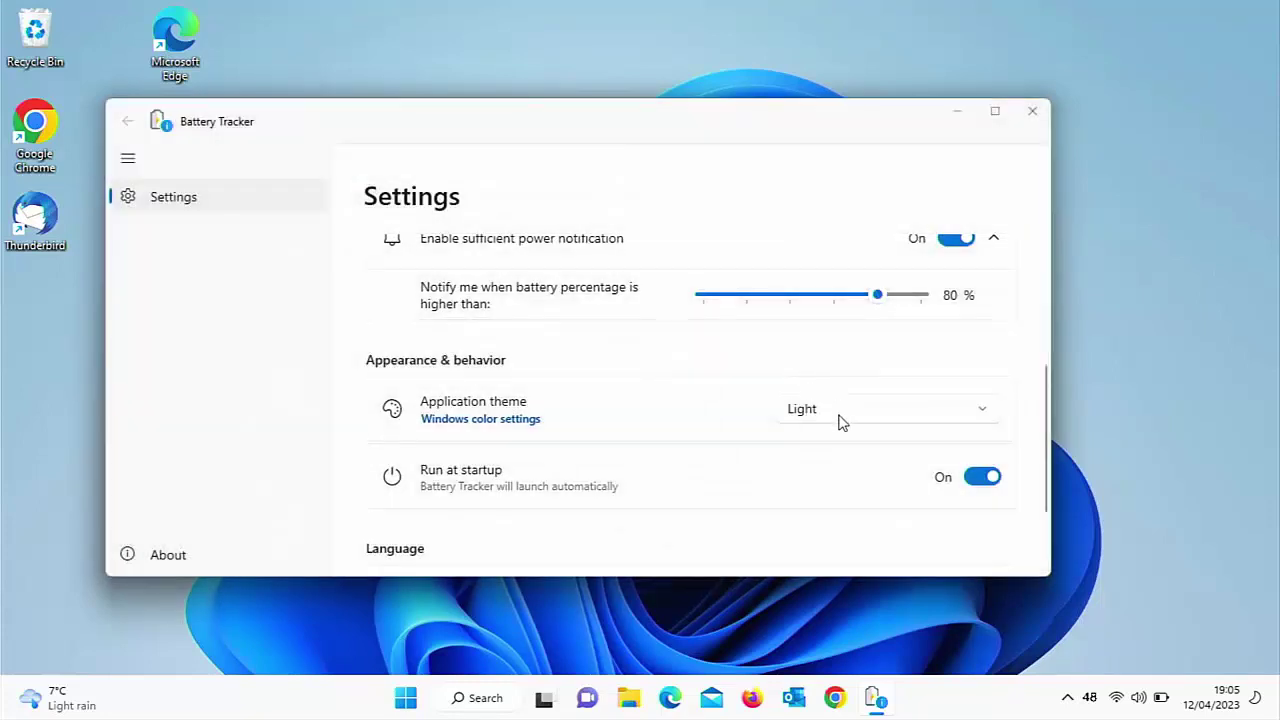
pyautogui.click(837, 419)
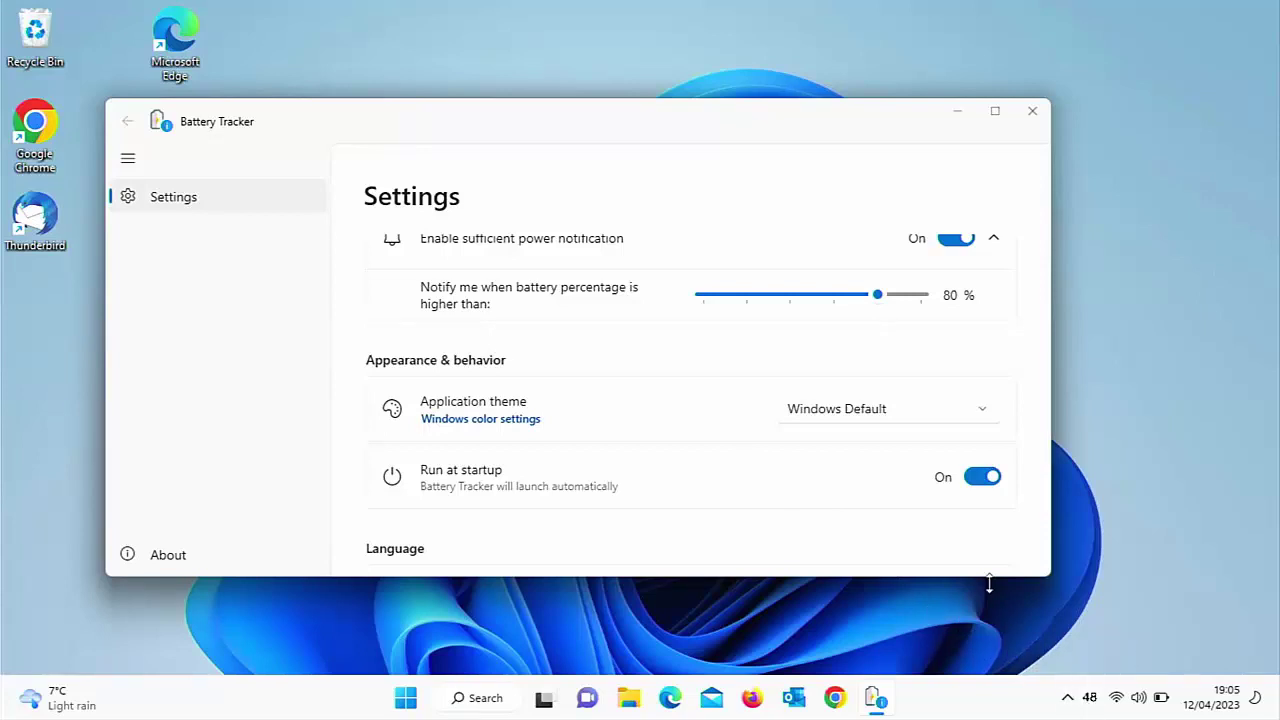
# - Check the available application languages, leaving System default selected
pyautogui.scroll(-2, 908, 533)
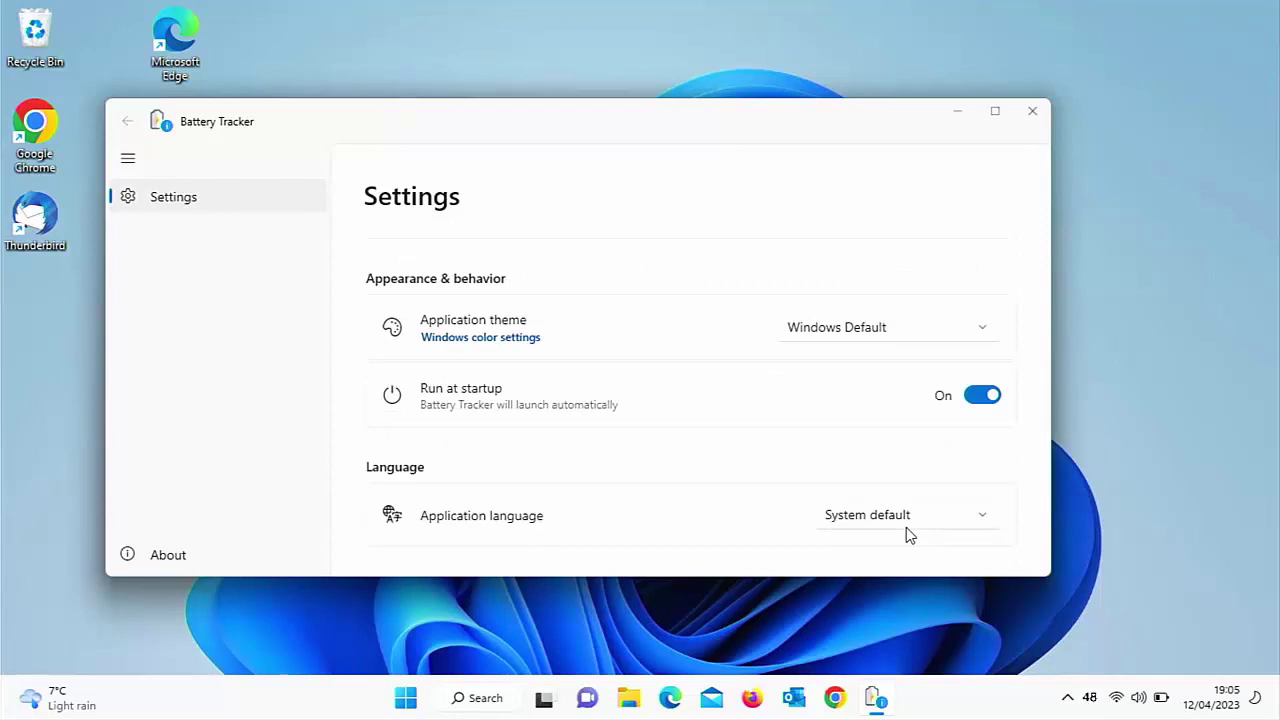
pyautogui.click(950, 530)
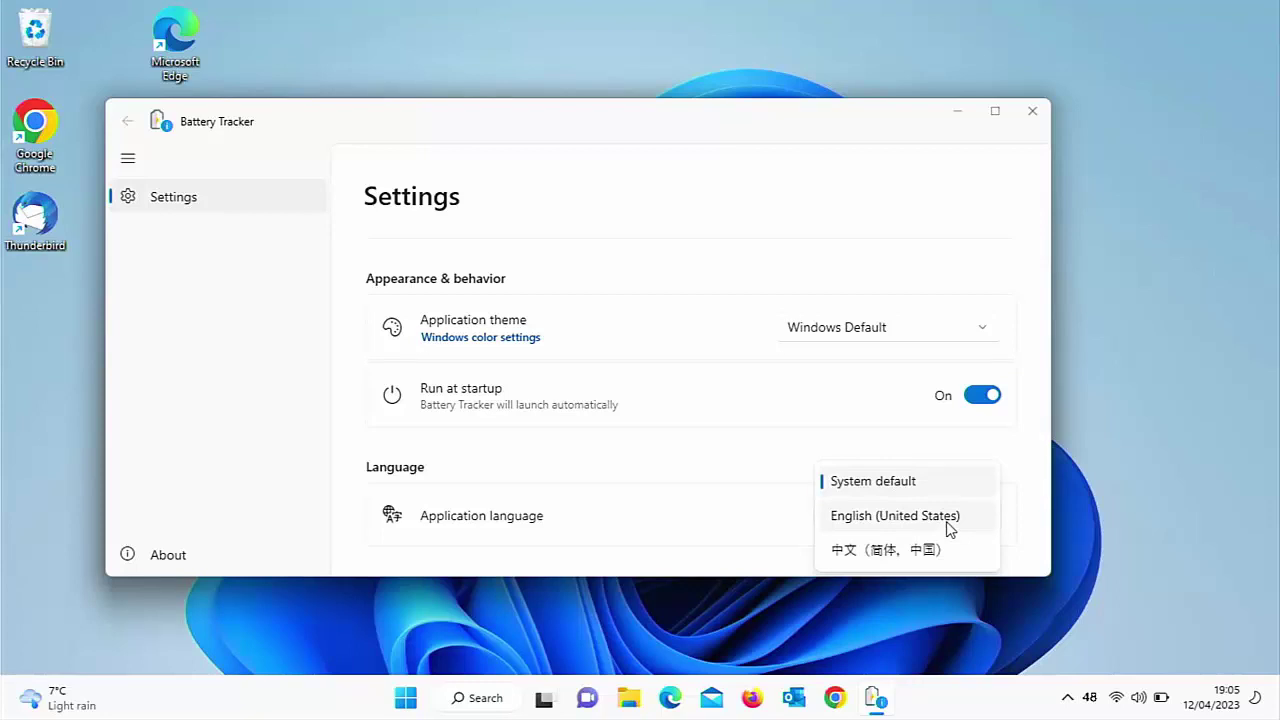
pyautogui.click(940, 489)
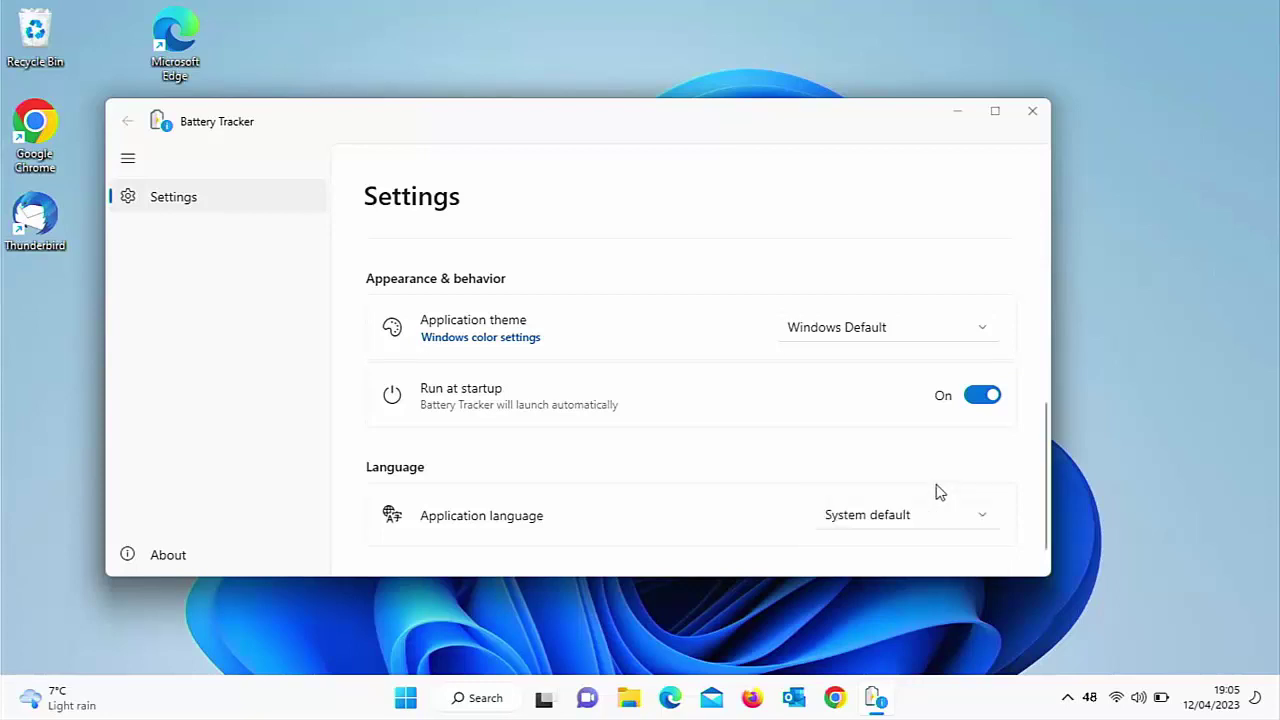